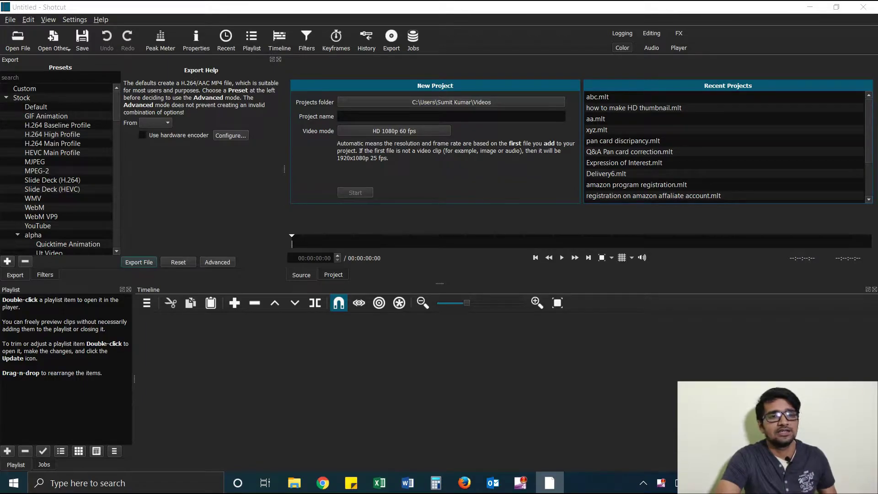
- Name the new project abc and choose the HD 1080p 60 fps video mode
click(451, 116)
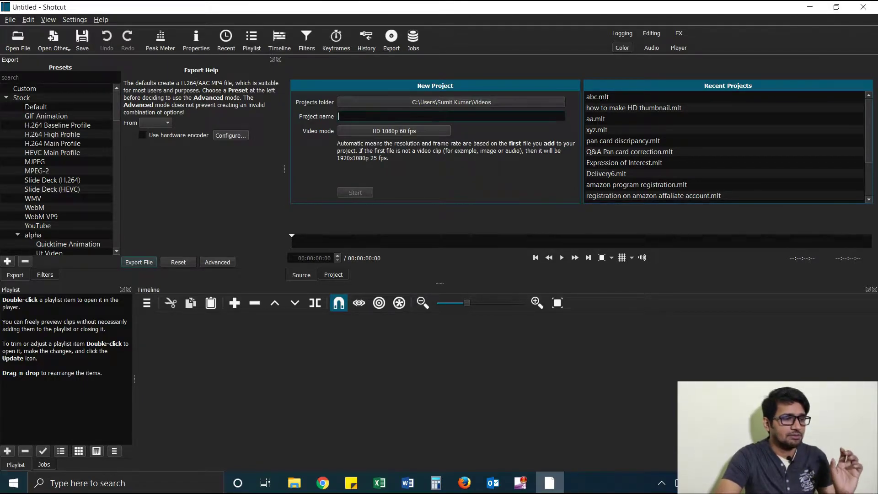
text(abc)
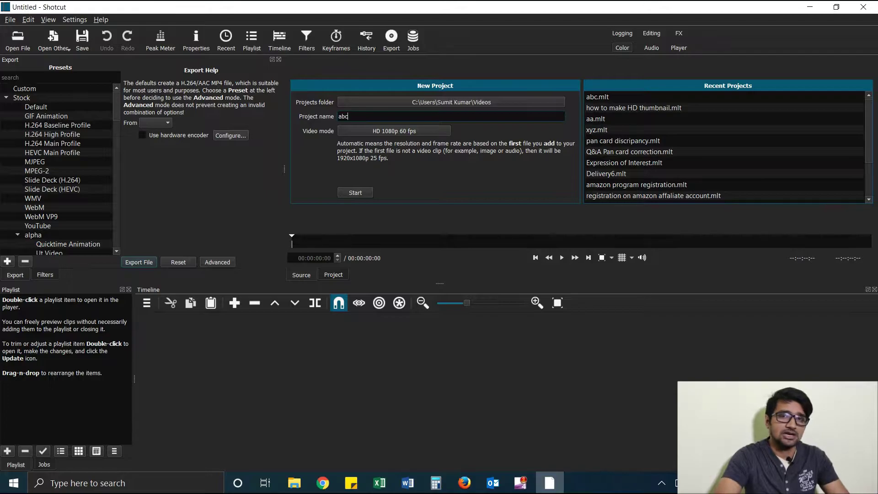
click(394, 131)
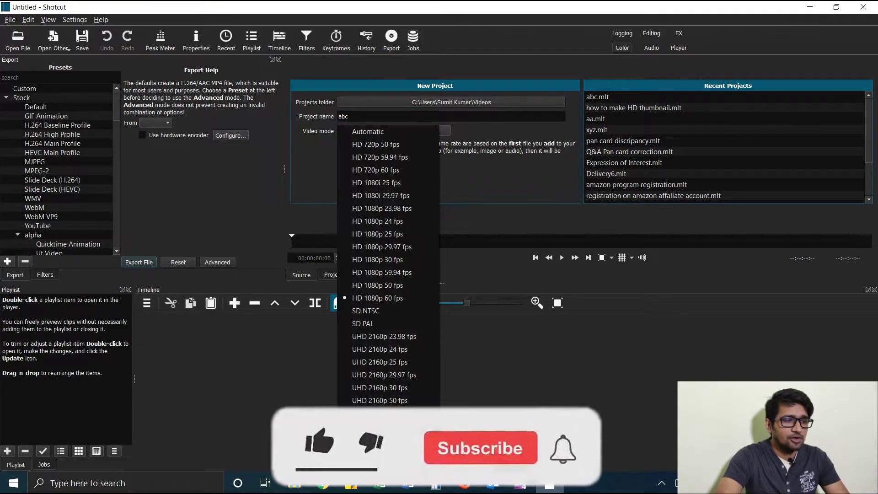
key(Down)
key(Down)
key(Down)
key(Down)
key(Down)
key(Down)
key(Down)
key(Down)
key(Down)
key(Down)
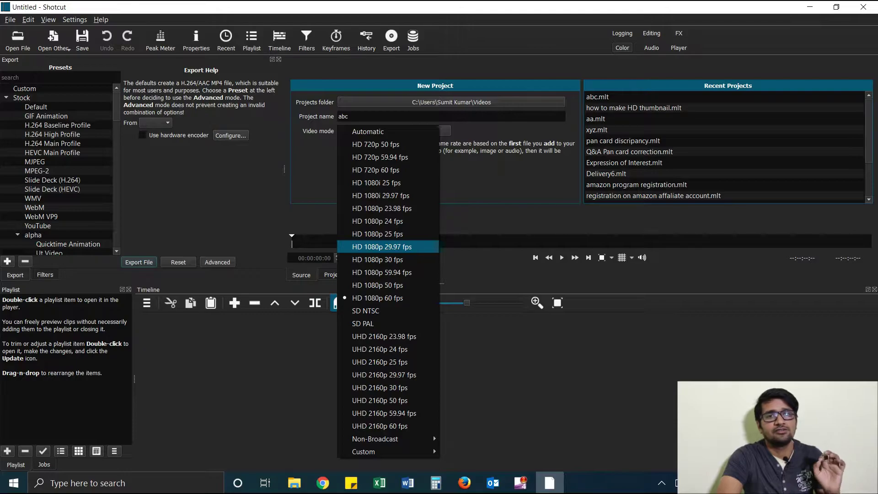
key(Down)
key(Down)
key(Down)
key(Down)
key(Down)
key(Down)
key(Down)
key(Down)
key(Down)
key(Down)
key(Down)
key(Down)
key(Down)
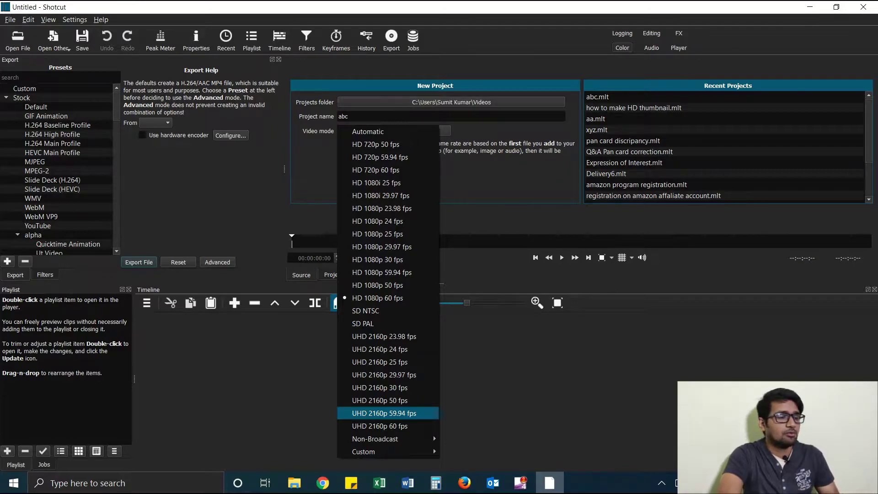
key(Up)
key(Up)
key(Up)
key(Up)
key(Up)
key(Up)
key(Up)
key(Up)
key(Up)
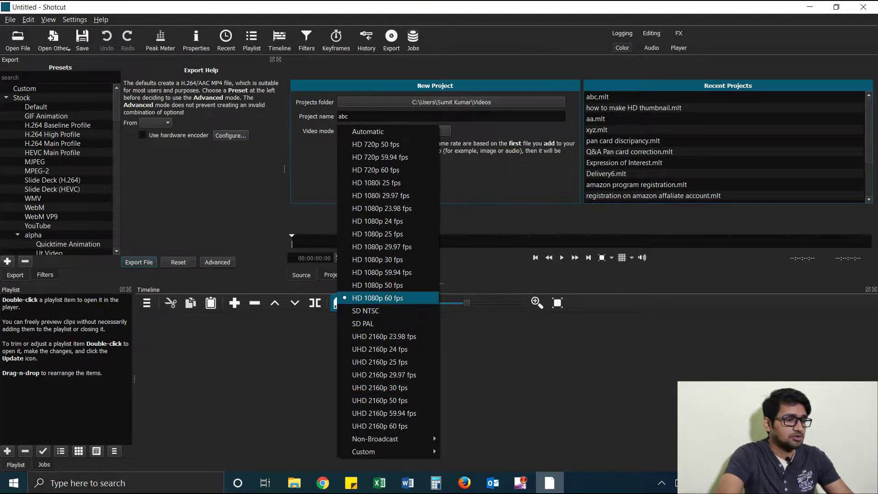
click(378, 298)
- Change the project name to abd and start the new project
click(349, 116)
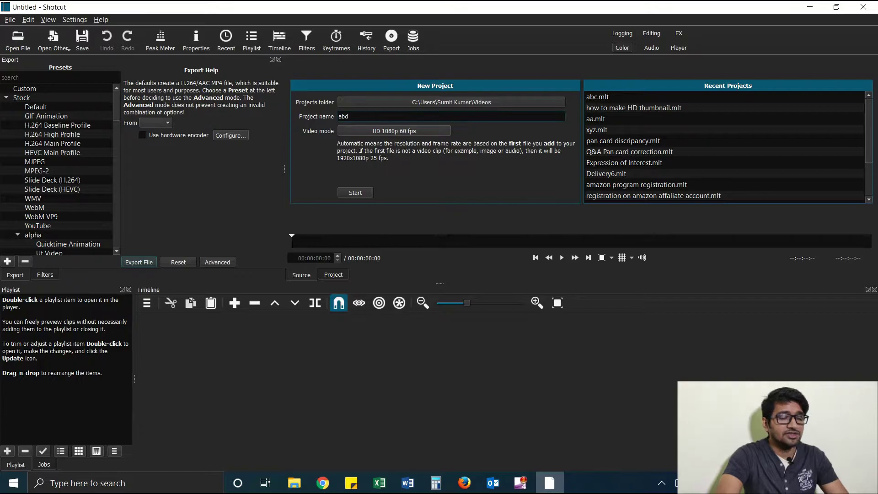
key(Return)
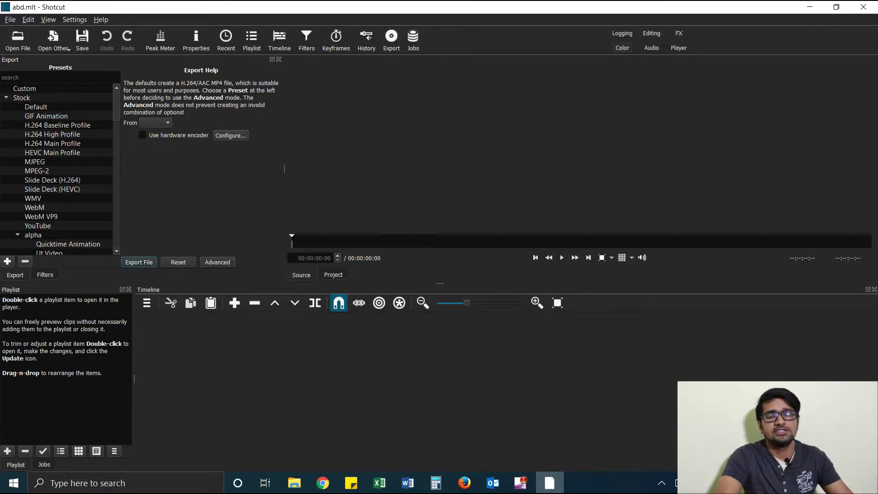
- Switch to File Explorer and bring two VID_20210207 recordings from the "1. How to open youtube Channel" folder into the Shotcut project
key(alt+Tab)
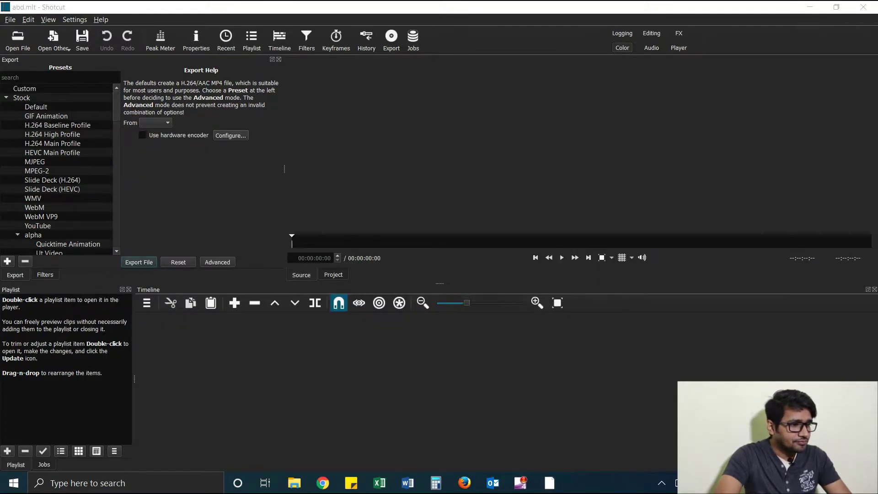
key(alt+Tab)
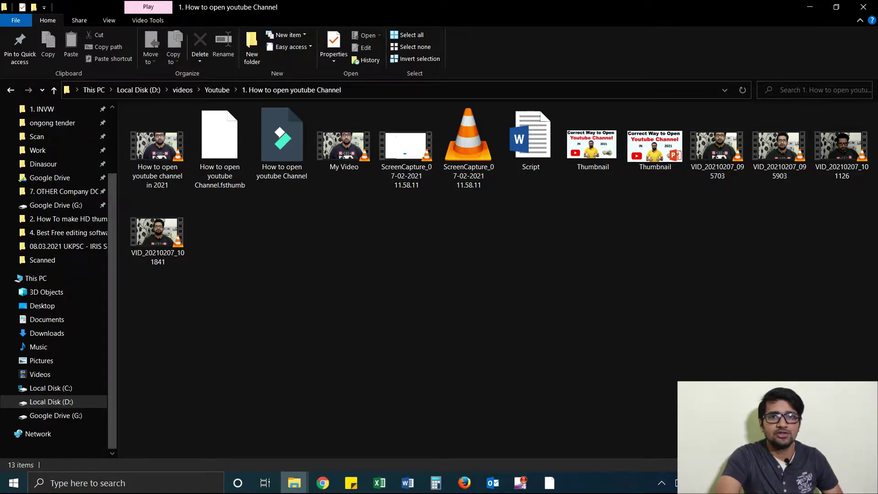
drag(708, 222, 471, 197)
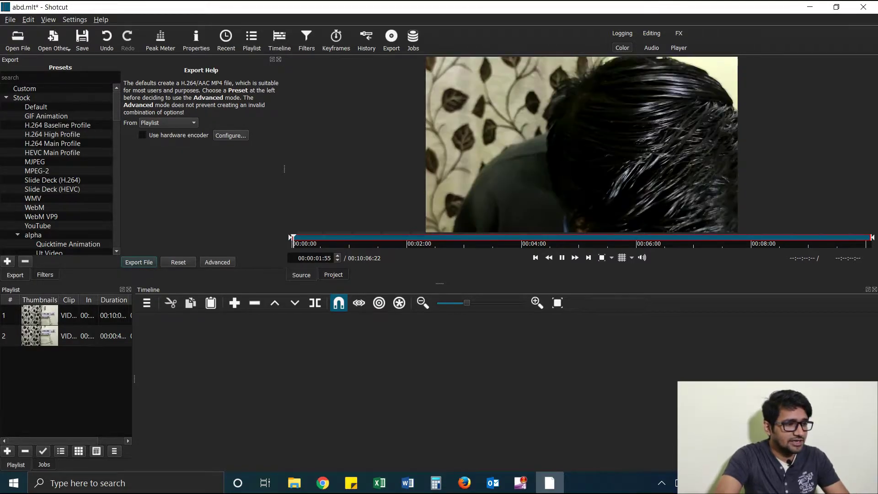
- Pause the preview and append the clip VID_20210207_095903.mp4 to the timeline on a new video track
click(40, 316)
click(40, 336)
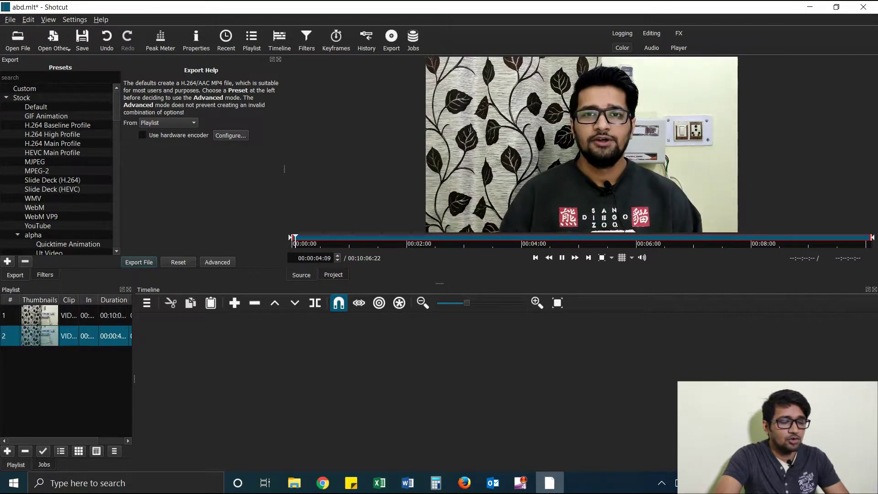
key(space)
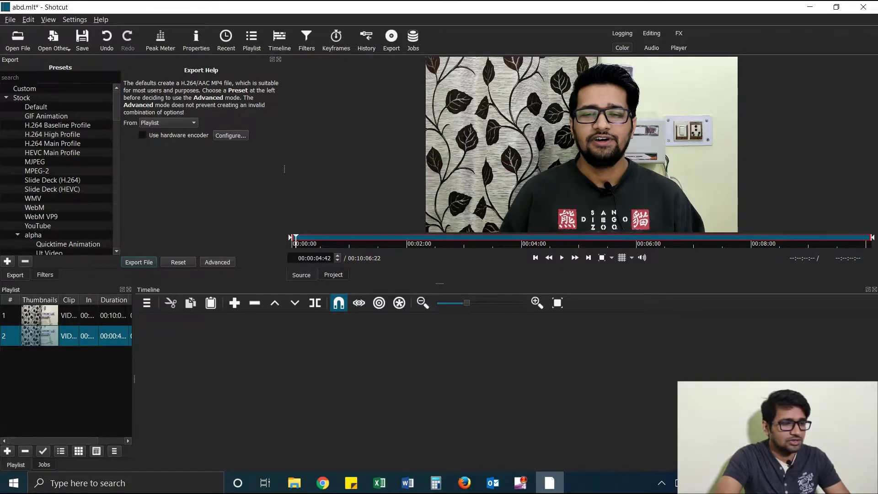
key(a)
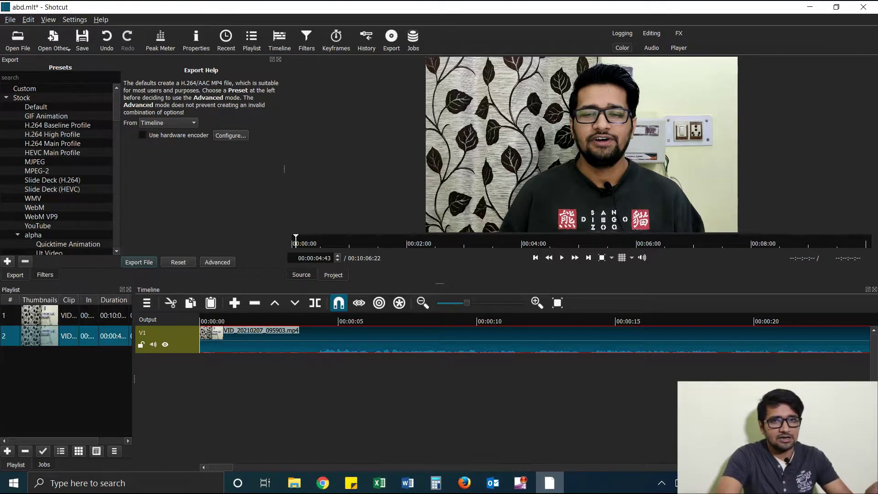
- Detach the audio from the VID_20210207_095903.mp4 clip and delete the detached audio from track A1
right_click(323, 346)
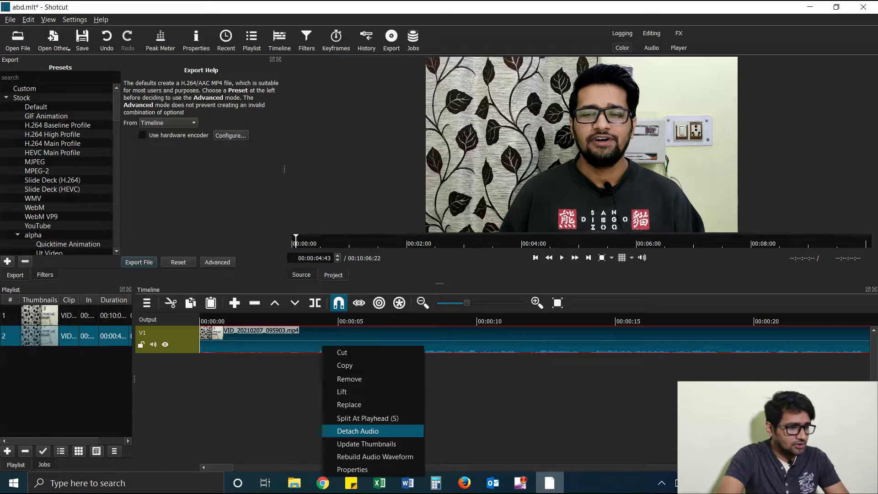
click(358, 431)
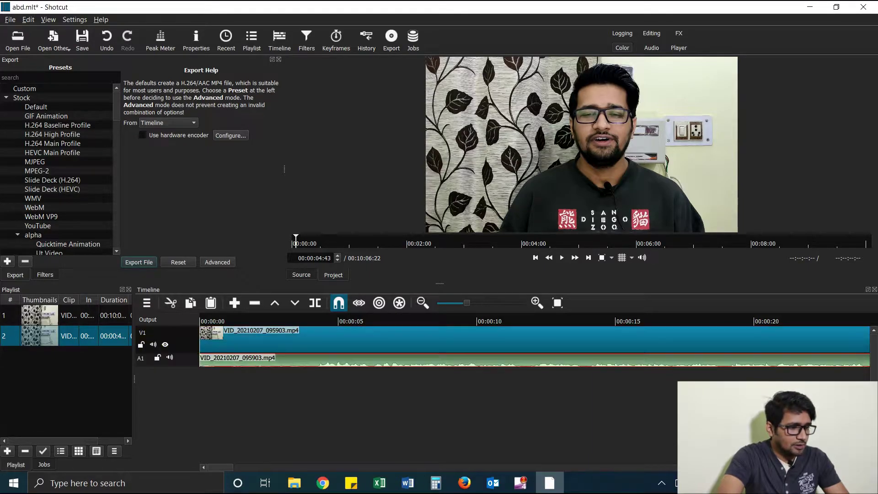
click(357, 361)
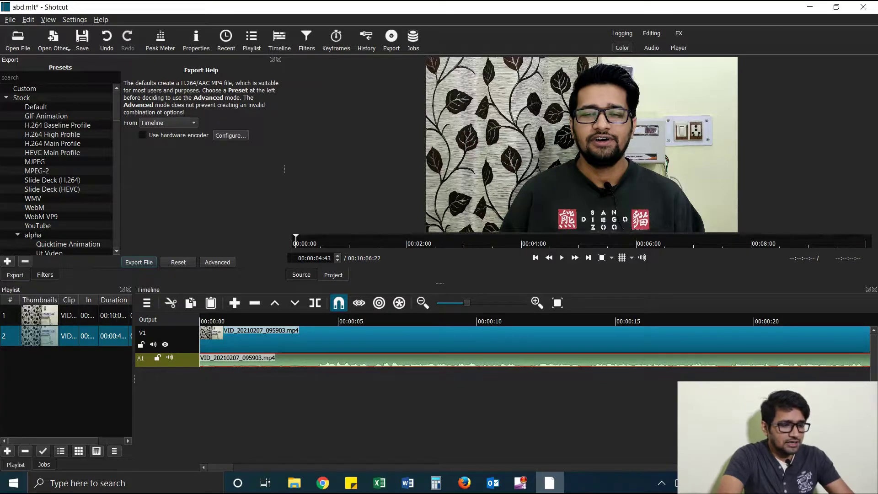
key(Delete)
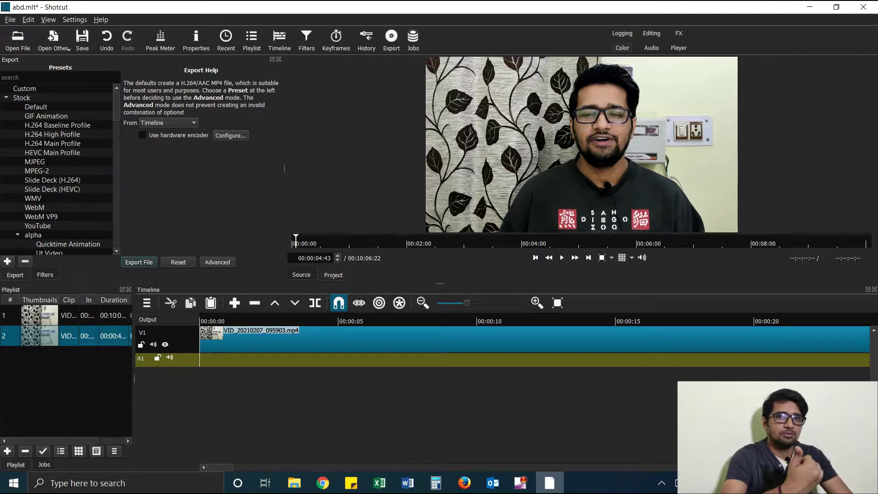
- Bring Old_Vienna.mp3 from the Sounds folder in File Explorer into Shotcut and place it at the start of track A1
key(alt+Tab)
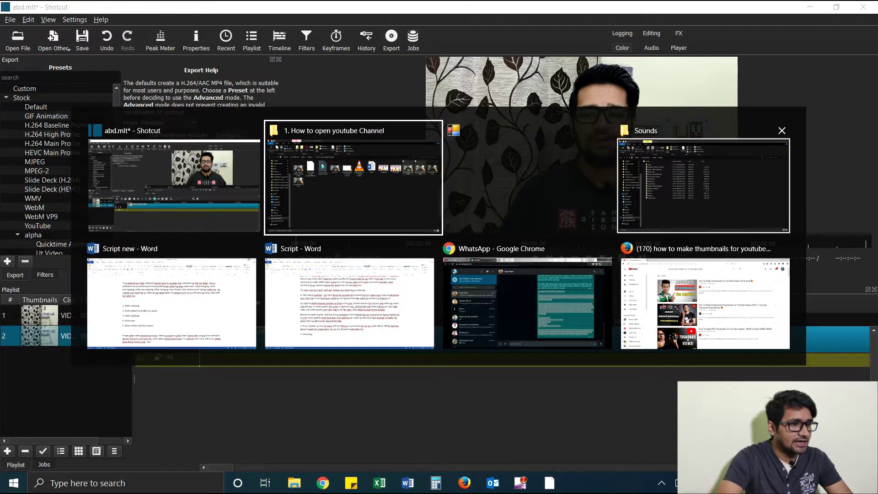
key(alt+Tab)
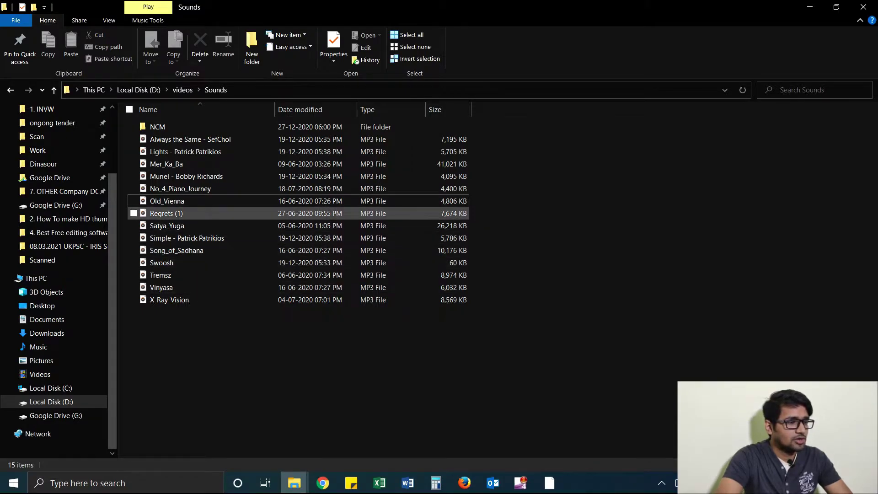
drag(205, 201, 567, 201)
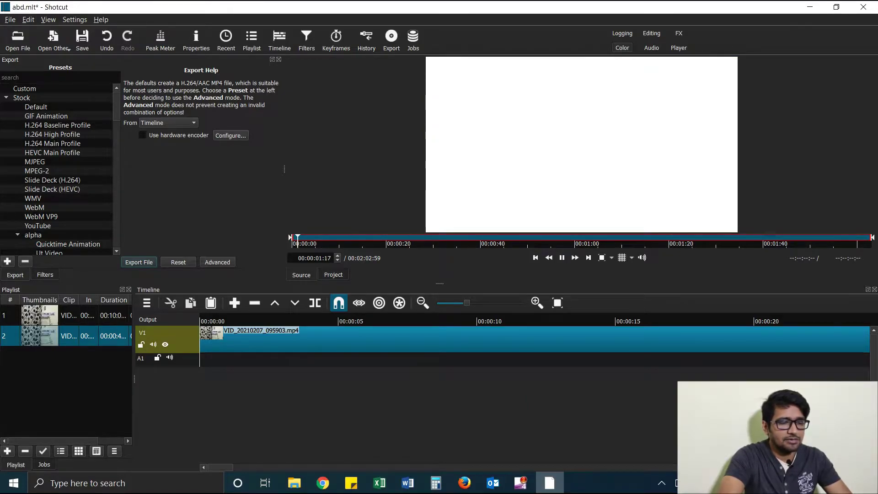
key(space)
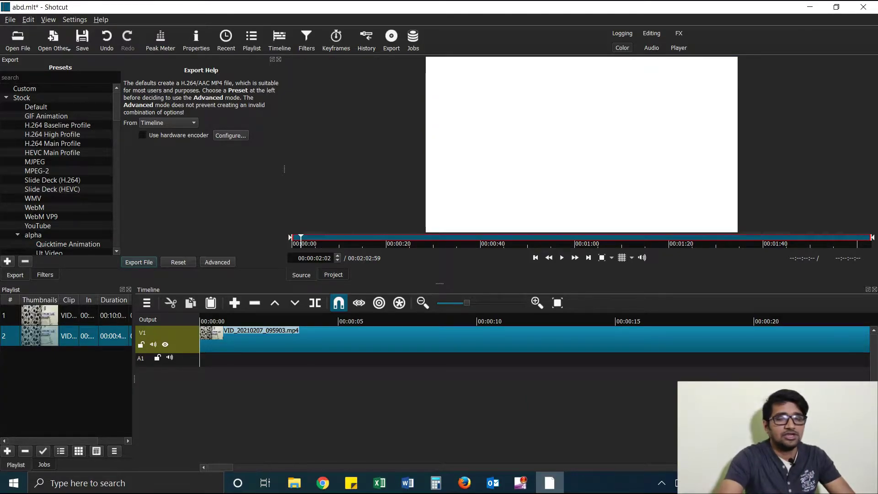
drag(567, 202, 200, 360)
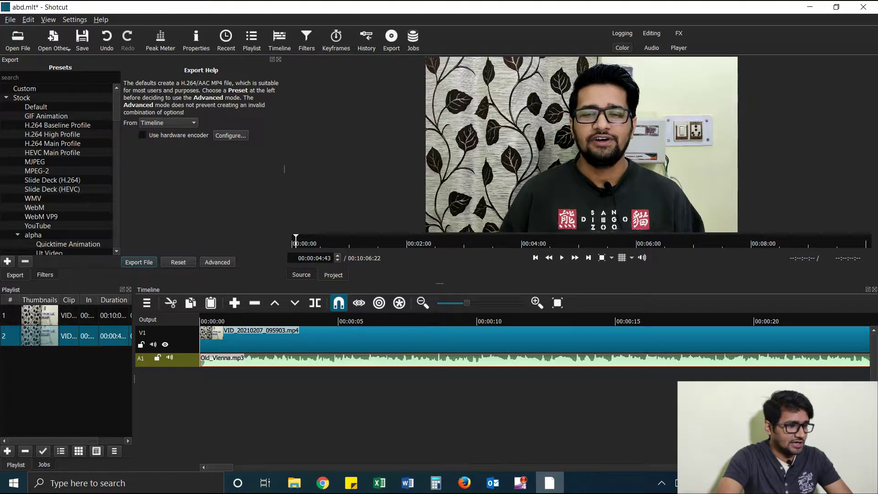
- Play the timeline up to 00:00:07:29, split the V1 video clip there and delete the part after the cut
click(272, 320)
key(space)
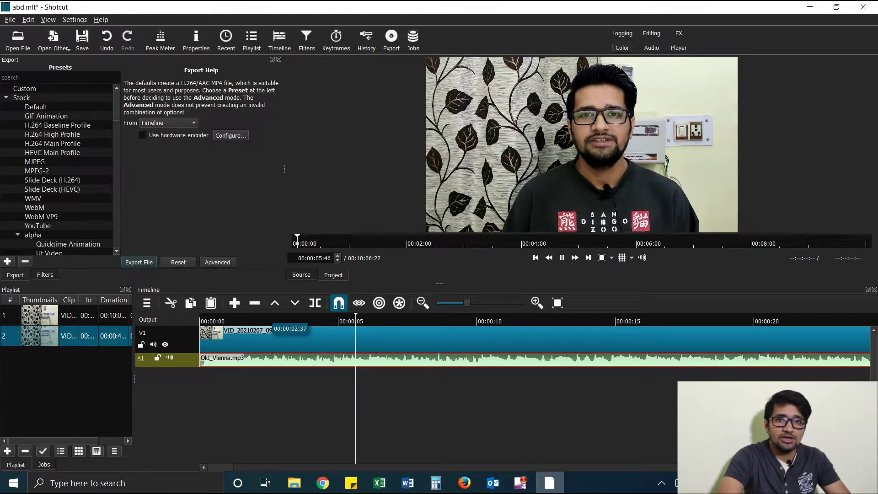
key(space)
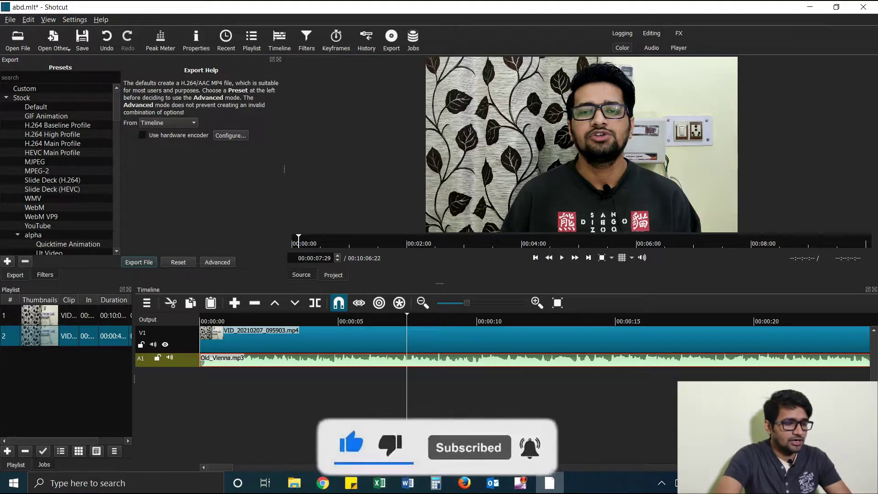
click(405, 341)
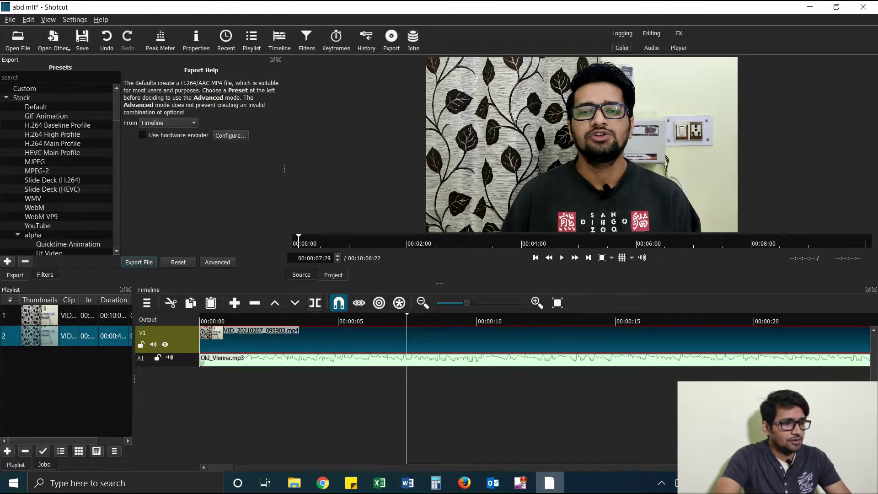
click(316, 303)
key(Delete)
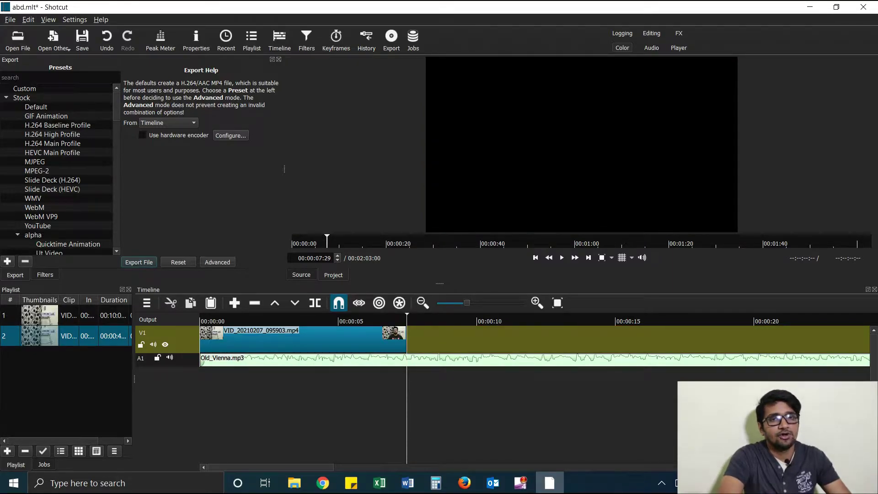
- Place the first playlist clip on V1 after the trimmed clip and close the gap between them
double_click(40, 315)
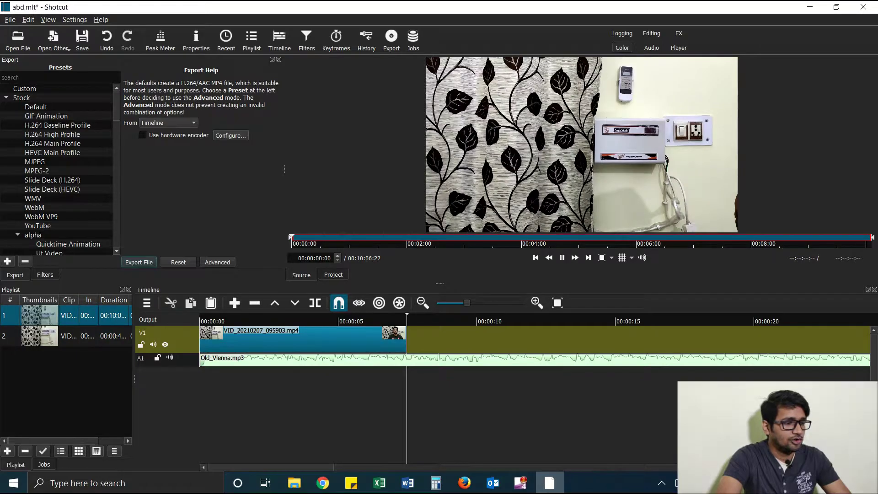
key(space)
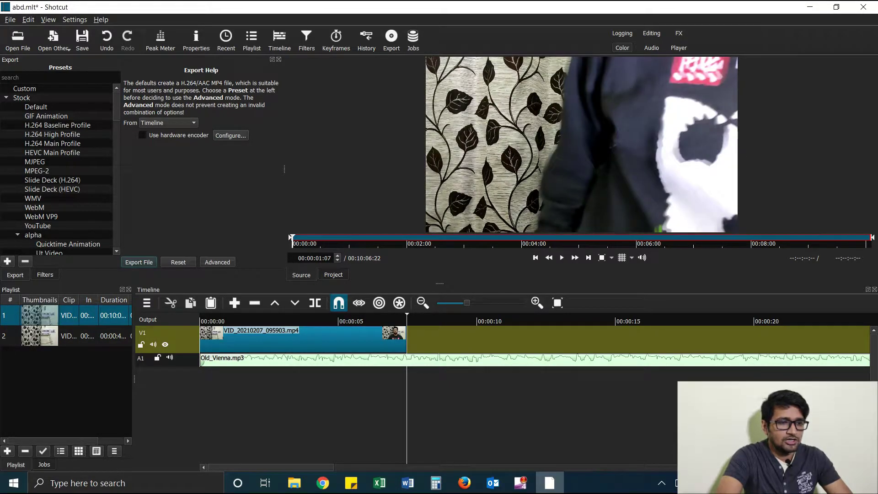
drag(563, 155, 427, 339)
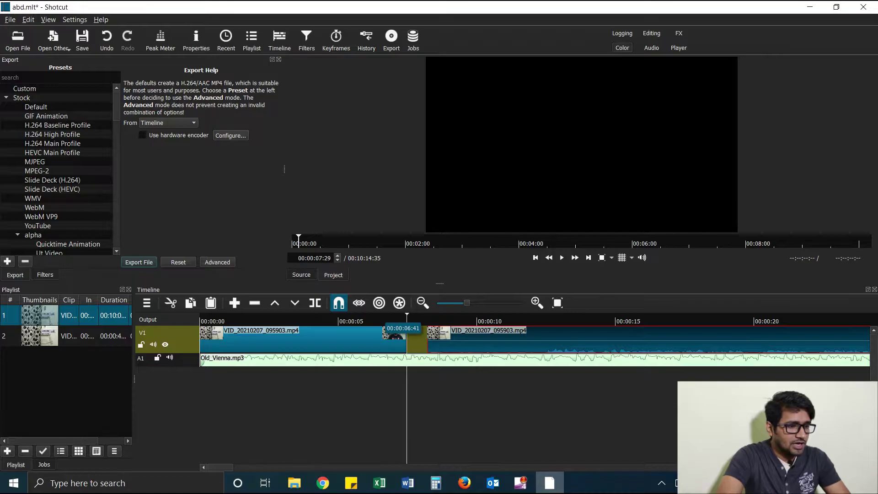
click(384, 320)
mouse_move(458, 340)
mouse_down()
mouse_move(443, 340)
mouse_move(460, 341)
mouse_up()
- Play the timeline across the join of the two video clips and further into the second clip
key(space)
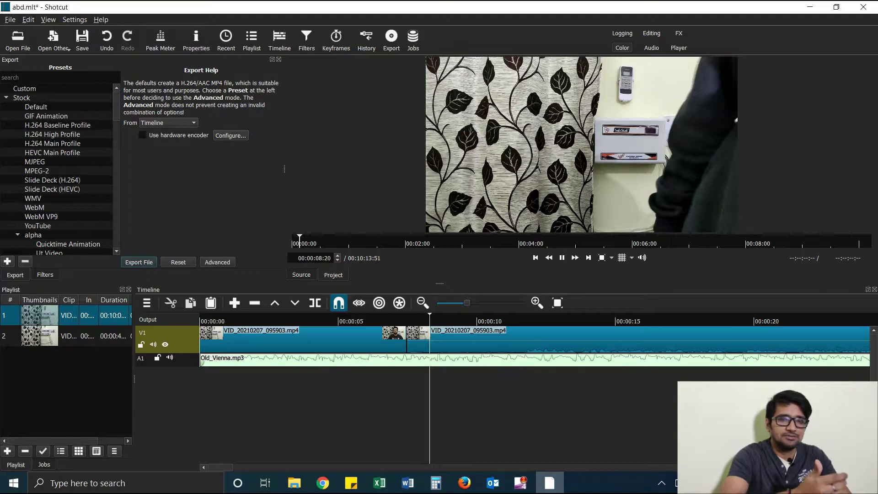
key(space)
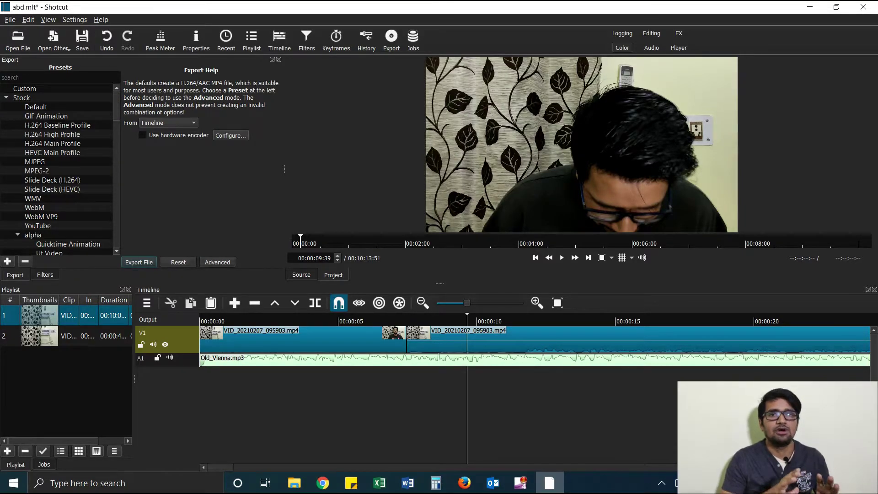
click(508, 321)
key(space)
key(space)
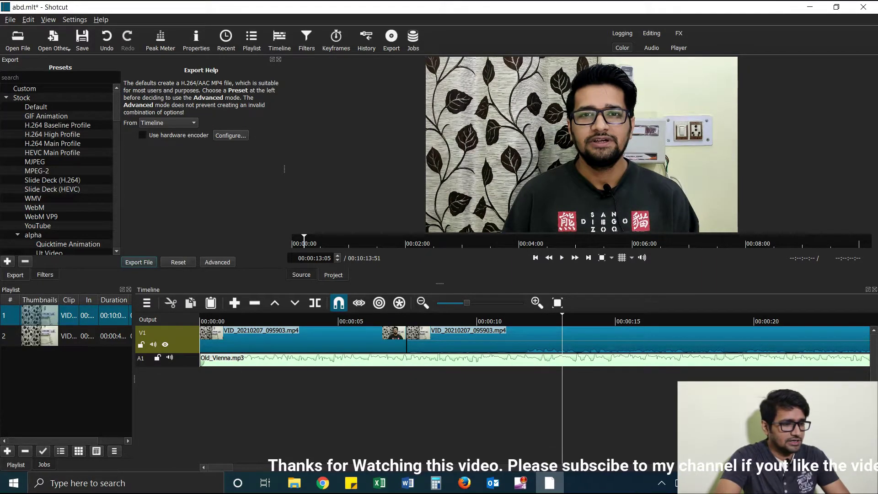
- Mute the A1 music track and select the second video clip on V1
click(293, 360)
click(169, 358)
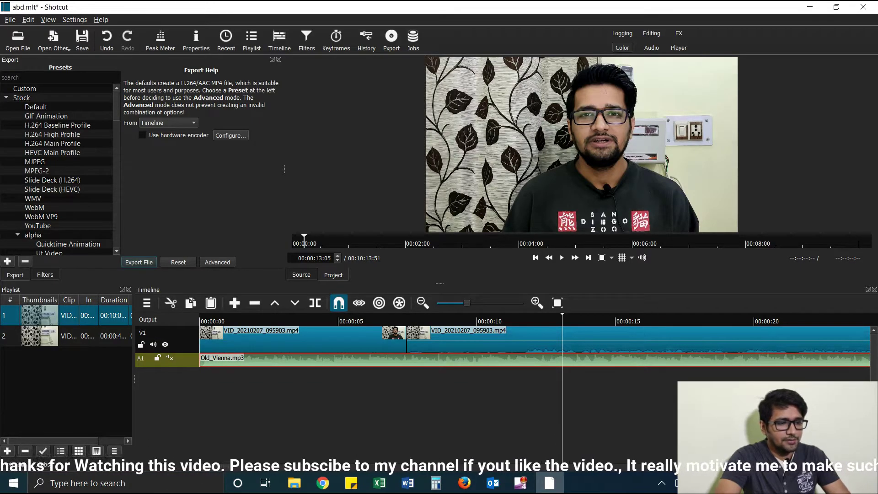
key(Up)
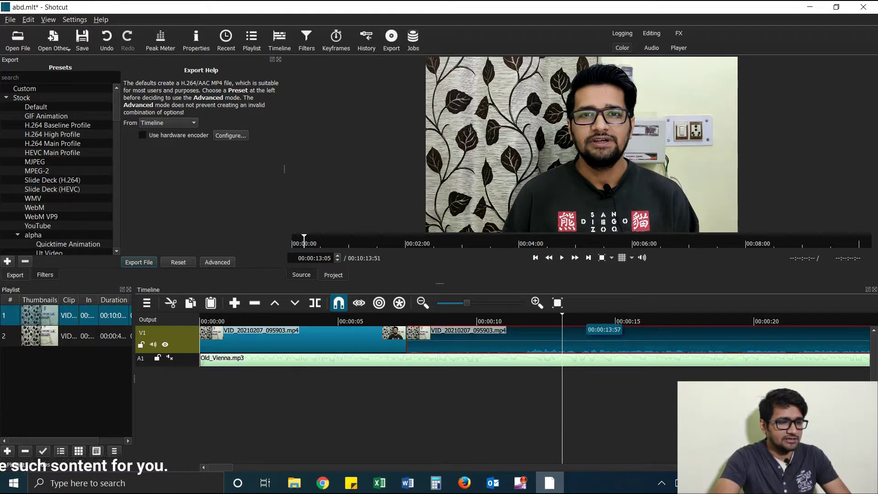
- Split the second V1 clip at 00:00:13:51 and shift the part after the cut slightly later to leave a gap
mouse_move(586, 320)
mouse_down()
mouse_move(572, 320)
mouse_move(584, 321)
mouse_up()
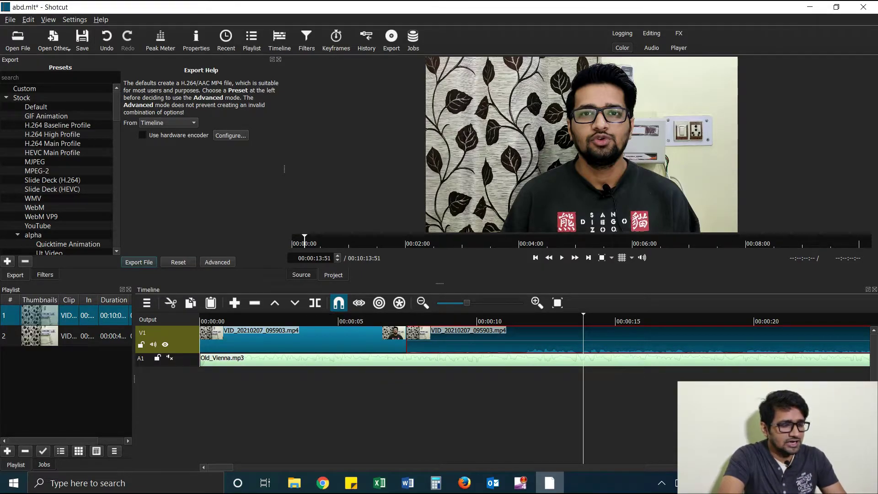
key(s)
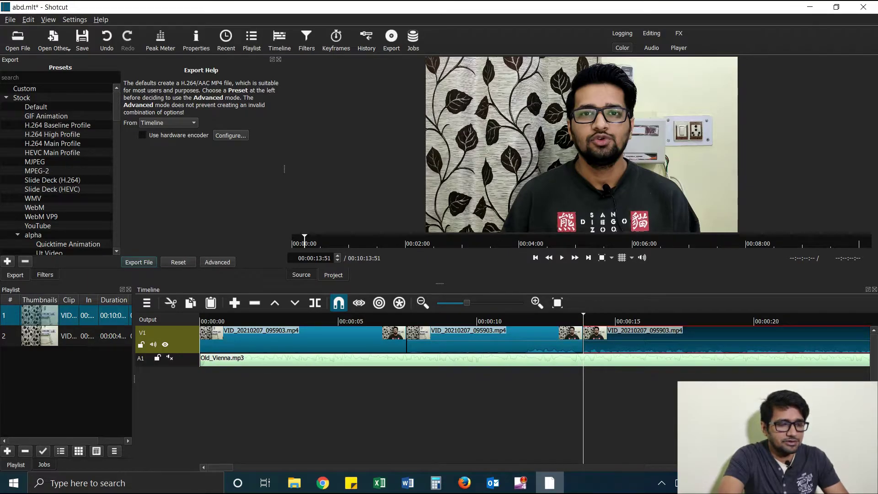
drag(617, 338, 639, 338)
- Split the third V1 clip at 00:00:17:35, delete the piece before the cut and move the remaining part earlier, close to the second clip
click(661, 321)
key(space)
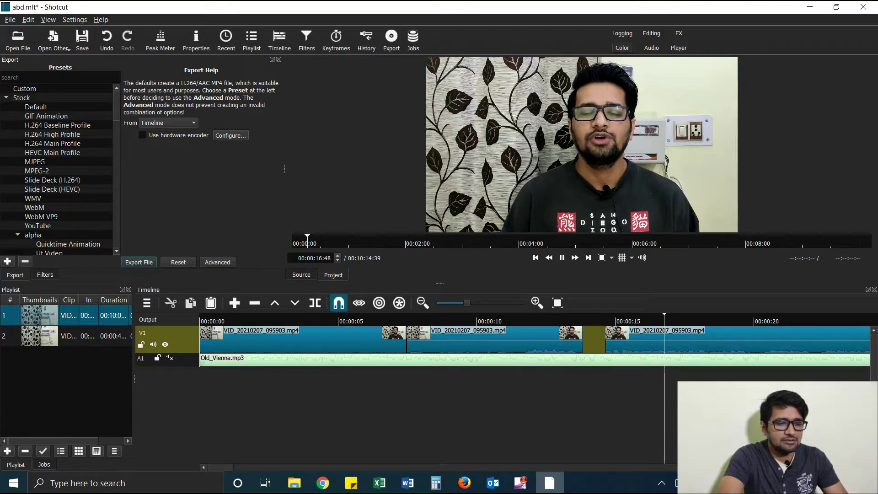
key(space)
key(s)
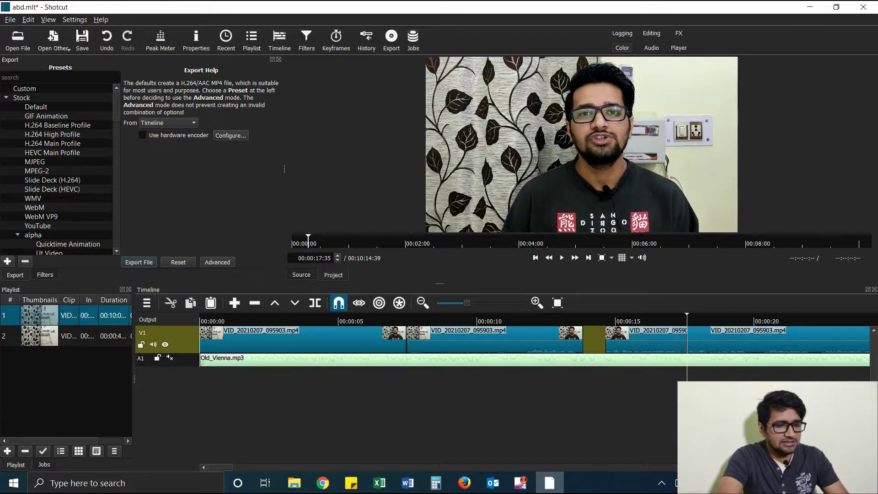
click(649, 341)
key(Delete)
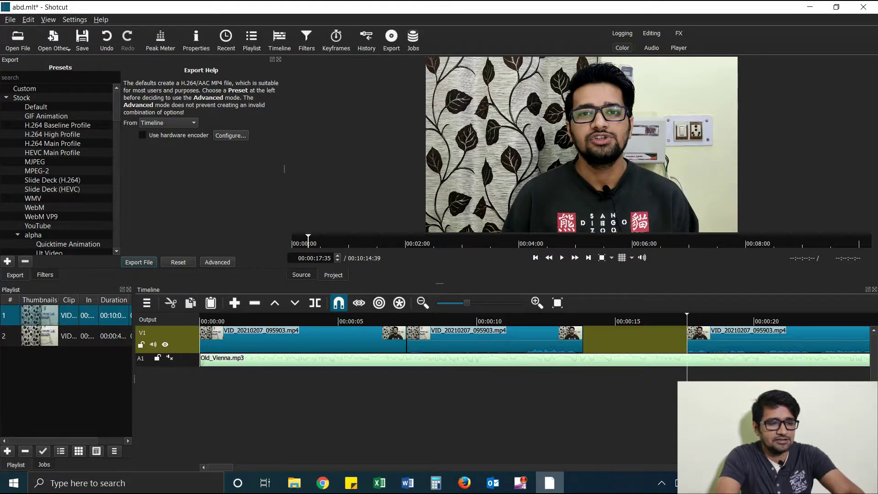
drag(750, 340, 644, 339)
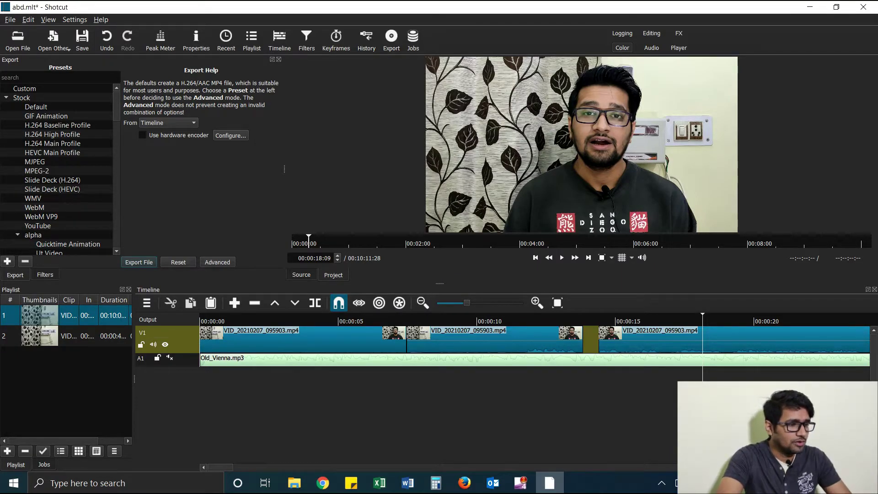
- Add one new audio track and one new video track to the timeline
right_click(187, 339)
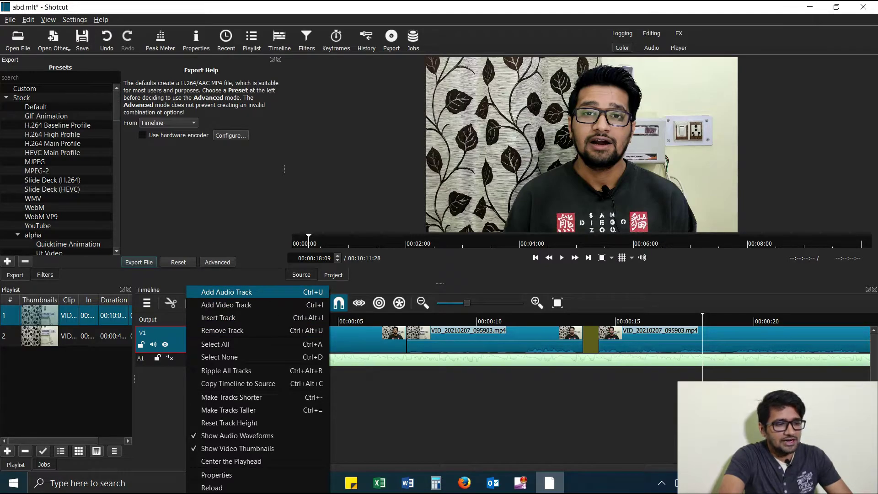
click(226, 292)
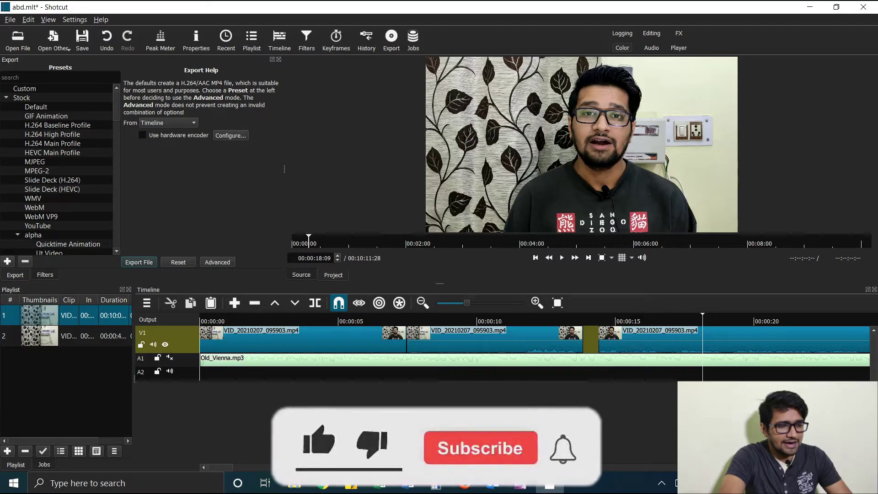
right_click(189, 339)
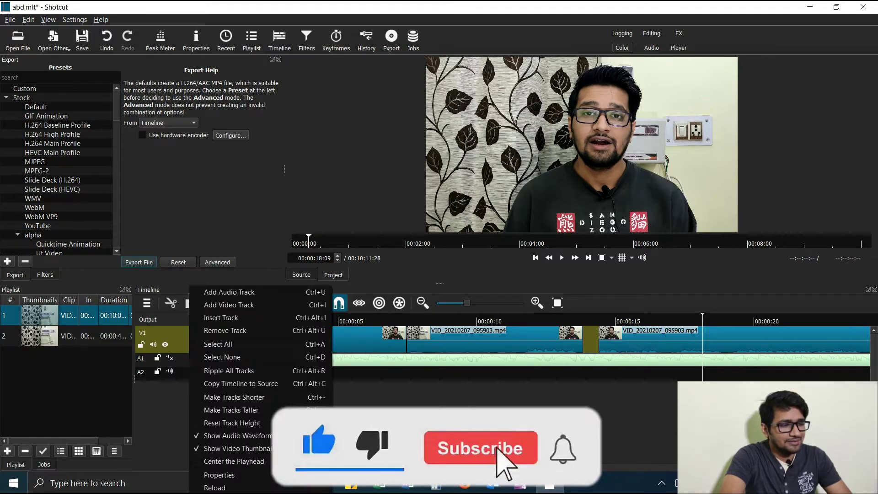
click(229, 304)
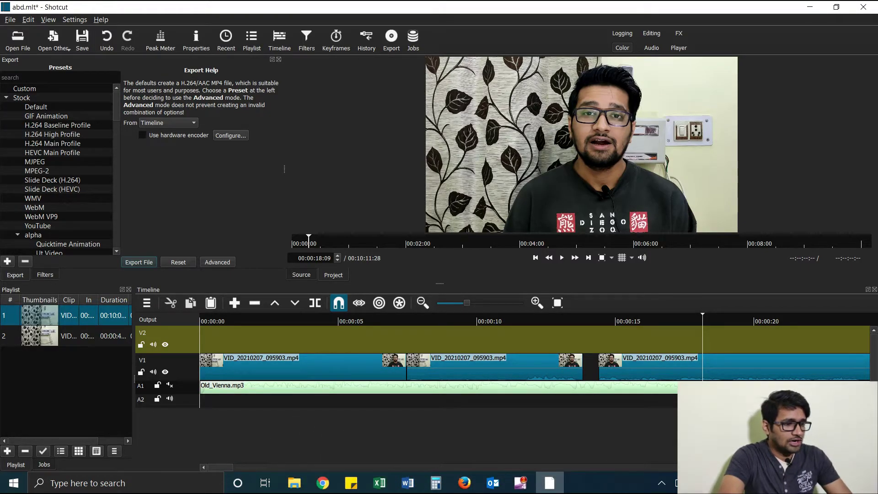
- Preview the first playlist clip and place it on V2 just after the start of the timeline
double_click(39, 316)
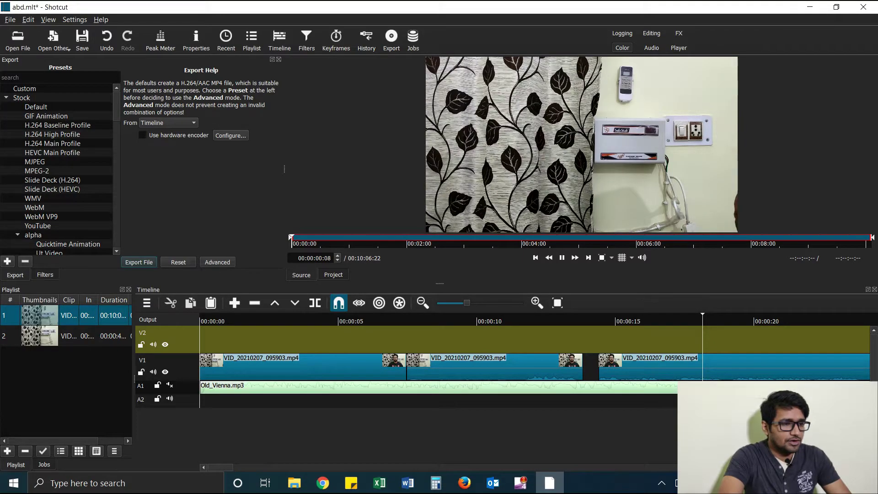
key(space)
drag(40, 316, 205, 340)
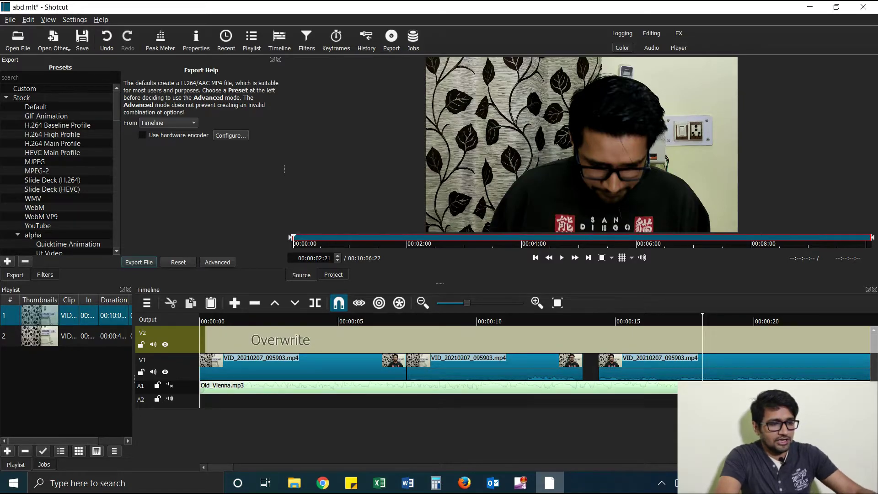
drag(205, 339, 205, 339)
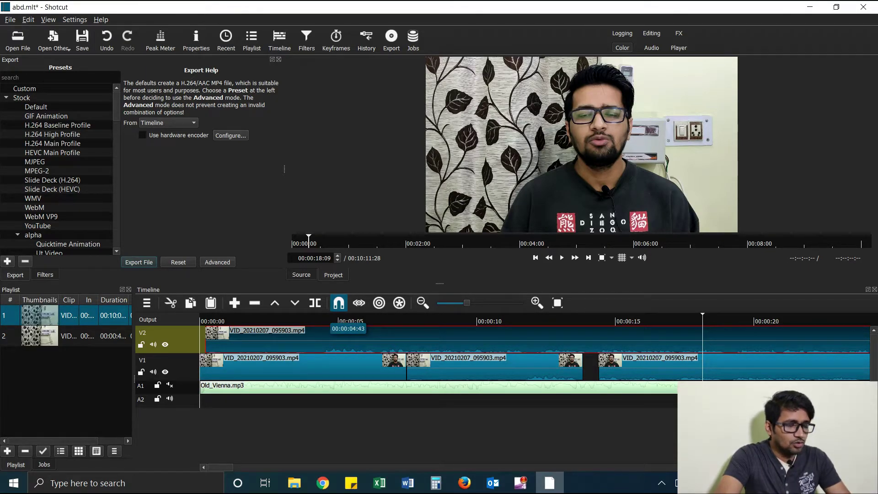
- Play the timeline from 00:00:04:43 to 00:00:07:23 to check the stacked V2 and V1 clips
click(330, 321)
key(space)
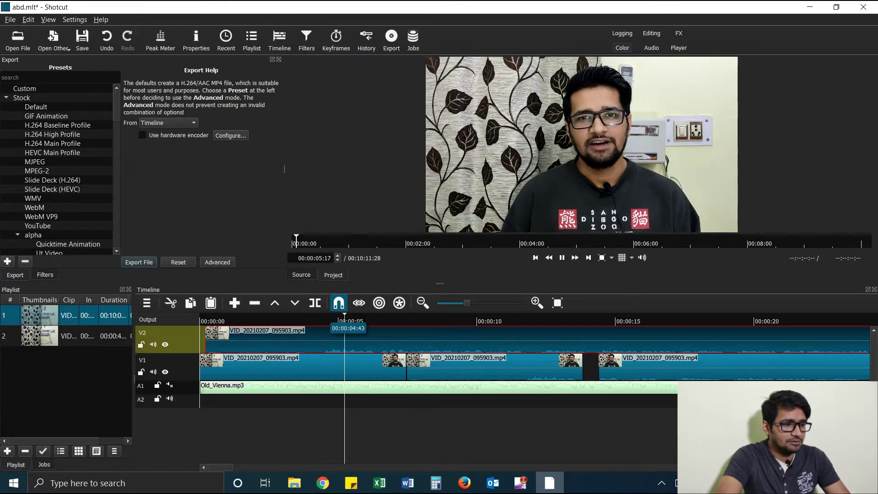
key(space)
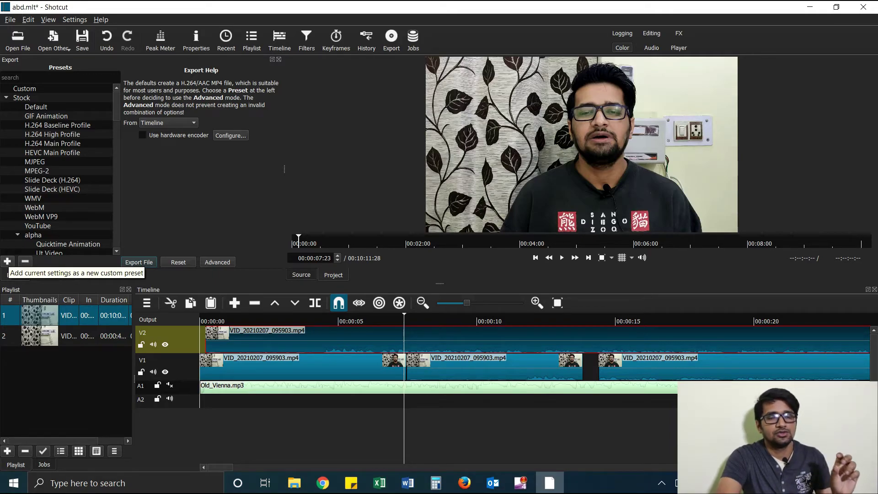
- Add the Brightness filter from the favorite filters to the V2 clip
click(7, 261)
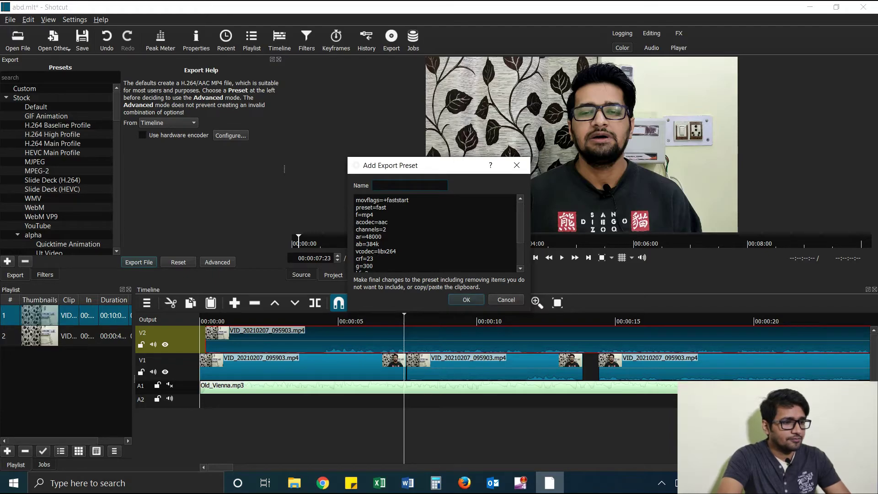
key(Escape)
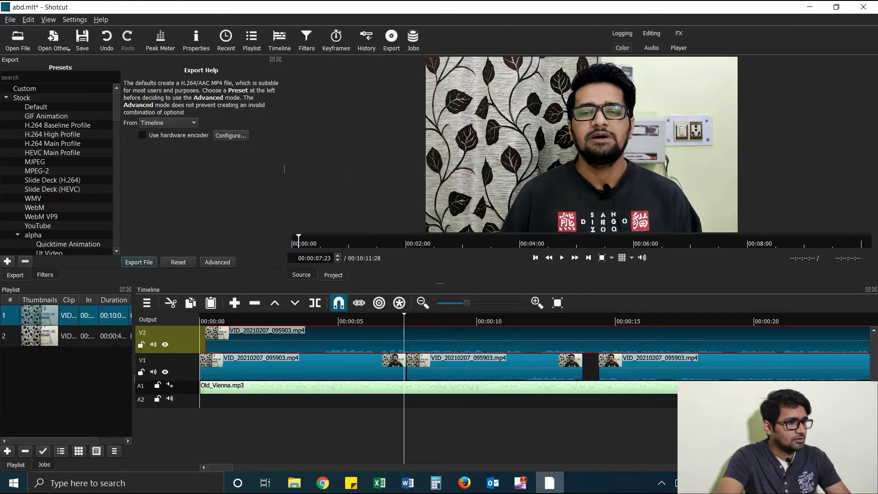
click(44, 275)
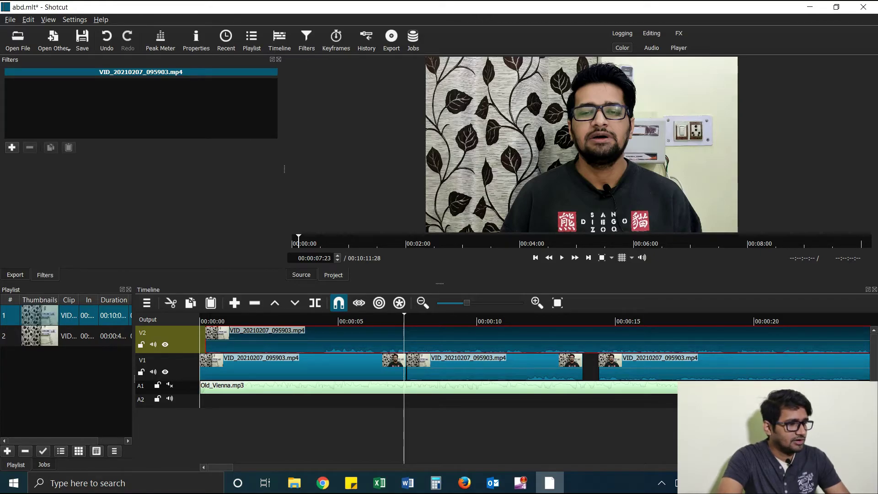
click(12, 147)
scroll(138, 156, down, 2)
scroll(137, 155, up, 2)
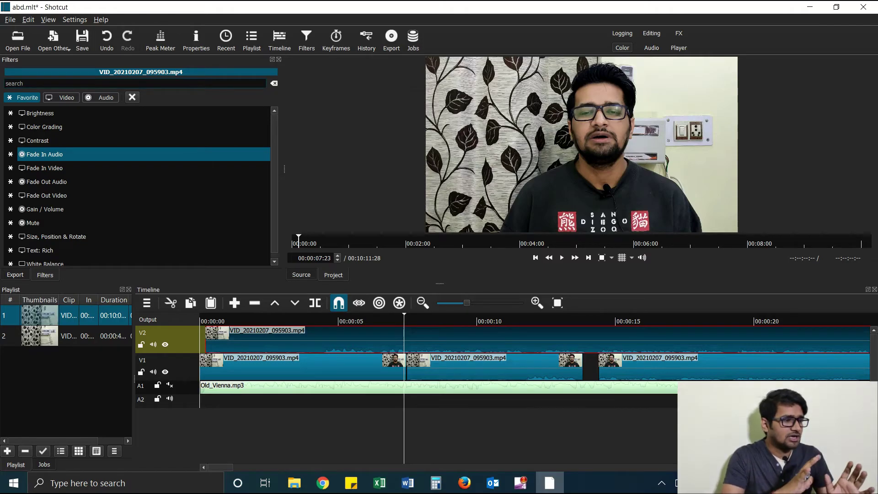
key(Up)
key(Up)
key(Up)
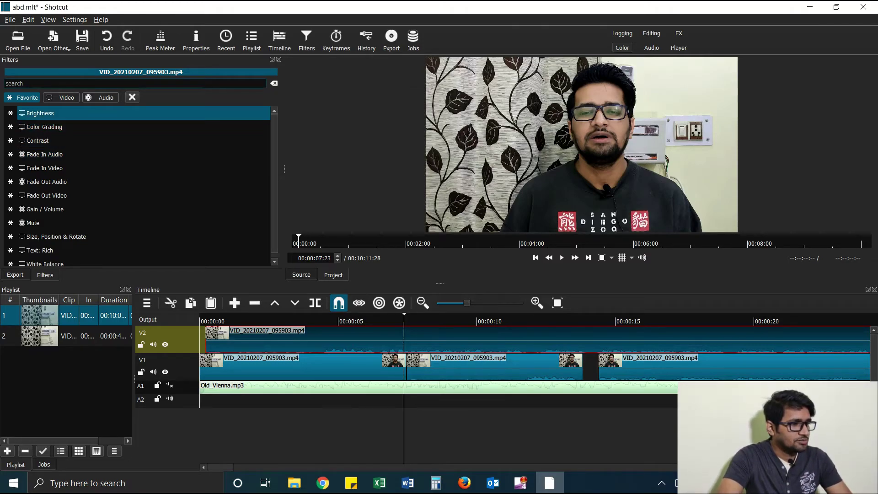
key(Return)
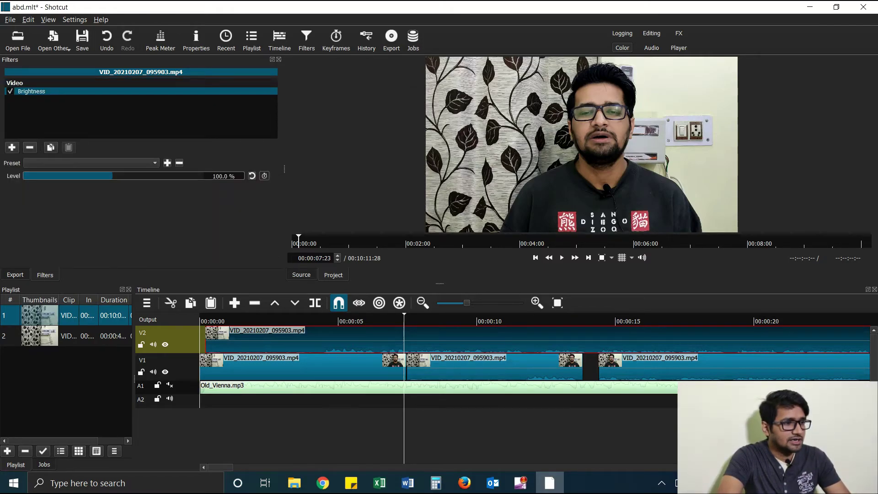
- Try brighter and darker Brightness levels on the V2 clip, set the level to 110.6 % during playback and pause at 00:00:11:41
drag(112, 176, 146, 175)
key(Right)
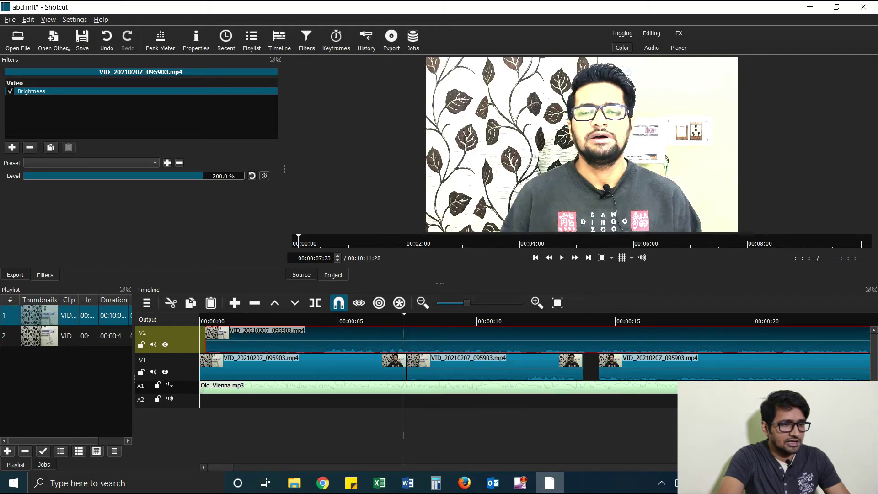
key(Left)
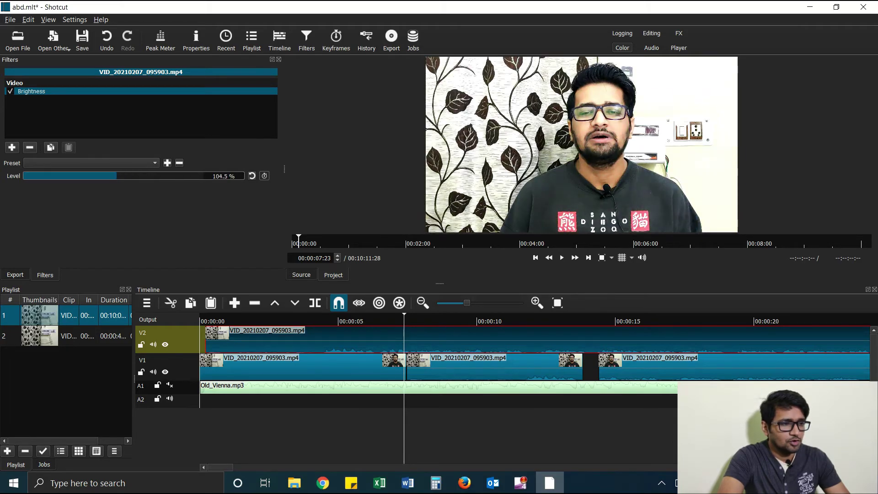
key(Left)
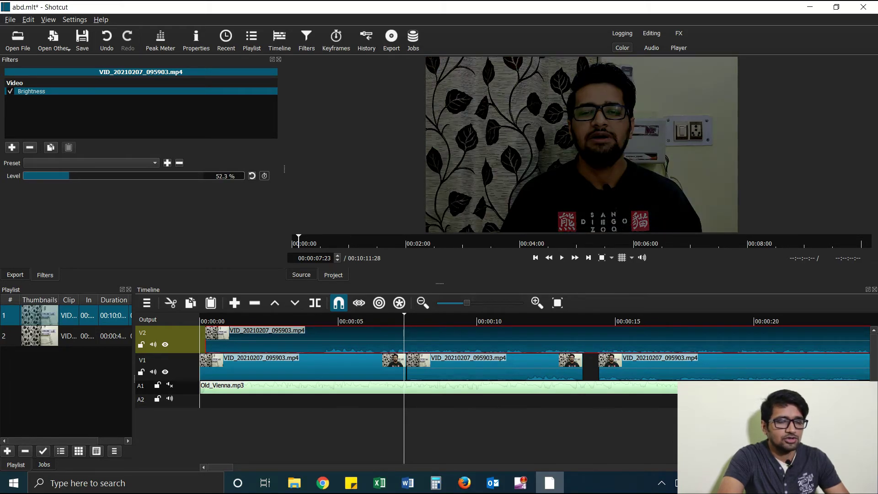
key(space)
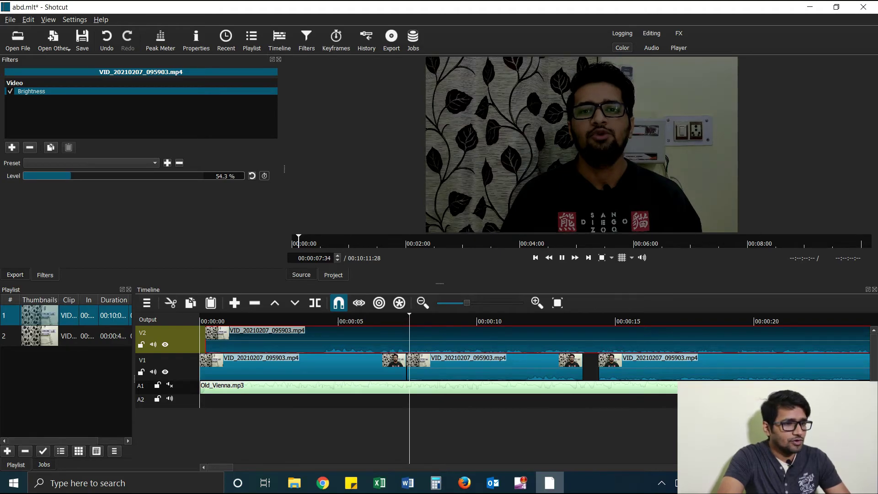
drag(71, 176, 102, 176)
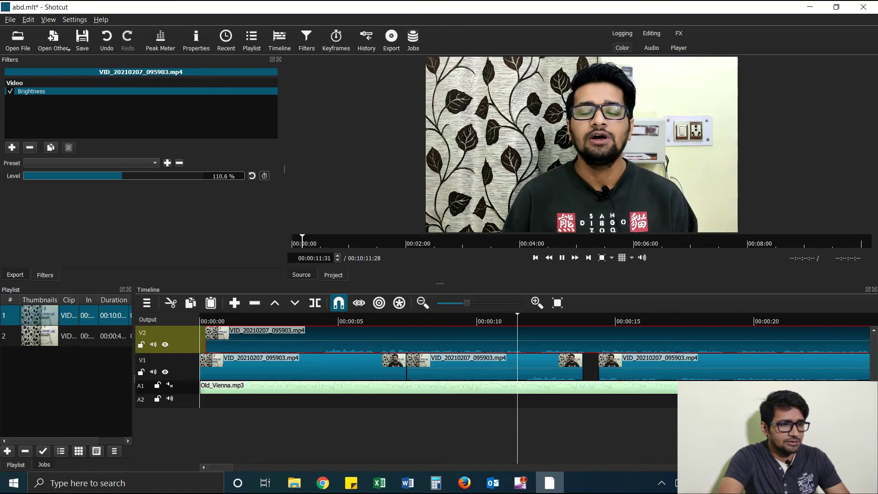
key(space)
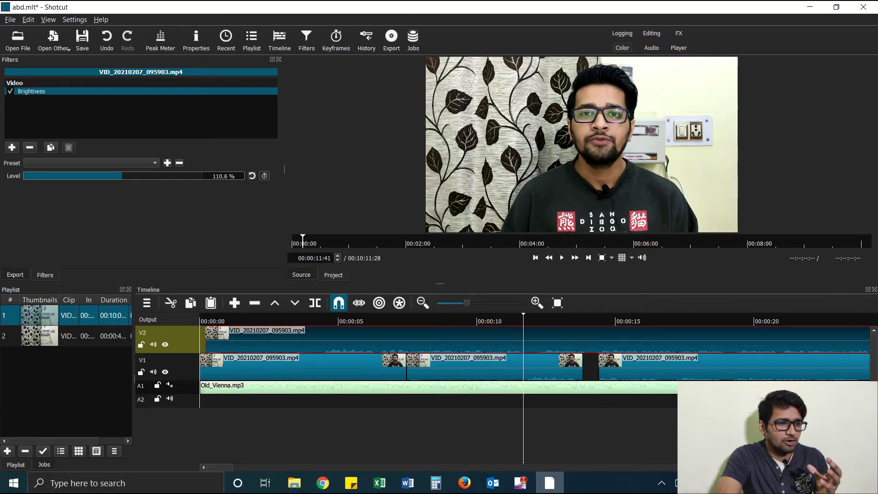